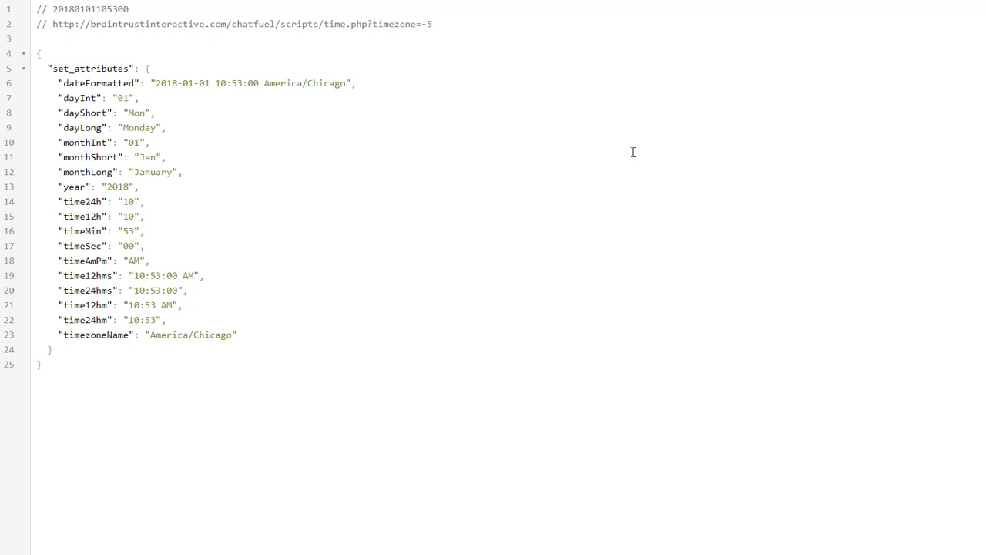
Review the time API URL's timezone=-5 parameter and the JSON response's time24h value of 10
{"action": "left_click_drag", "start_coordinate": [427, 21], "coordinate": [302, 23]}
{"action": "left_click", "coordinate": [430, 24]}
{"action": "left_click_drag", "start_coordinate": [430, 24], "coordinate": [373, 24]}
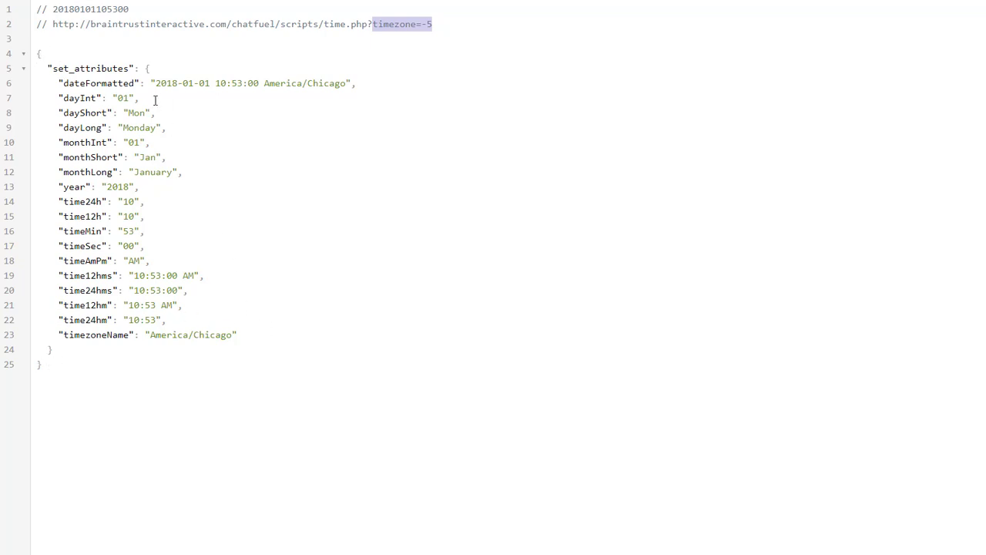
{"action": "left_click_drag", "start_coordinate": [62, 202], "coordinate": [147, 201]}
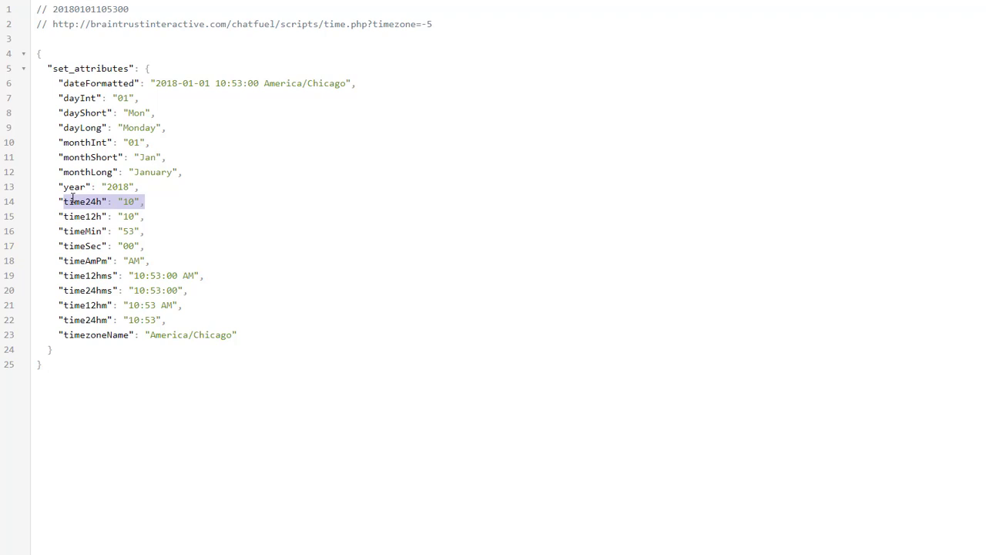
{"action": "left_click", "coordinate": [264, 179]}
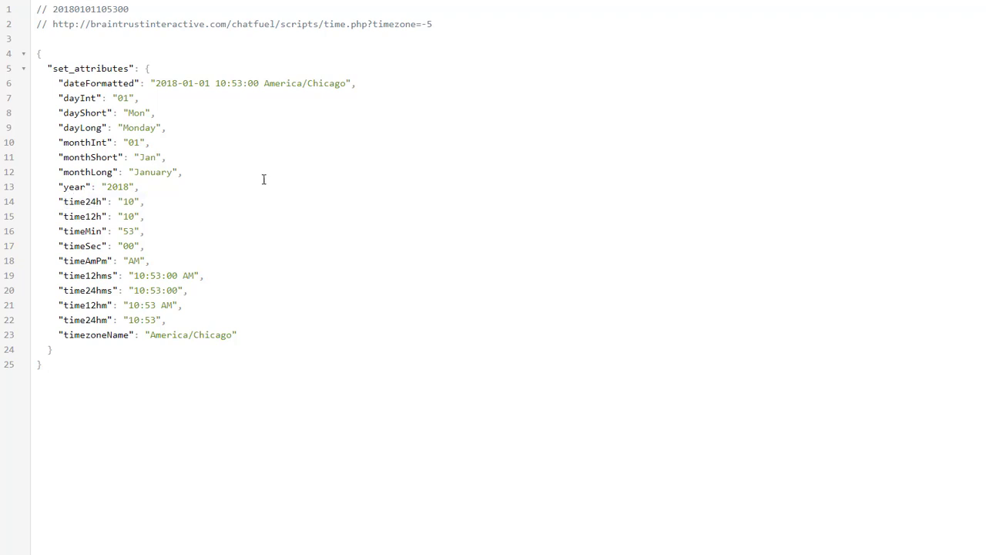
In the Chatfuel bot editor, check that the JSON API card's URL ends with timezone=-5
{"action": "key", "text": "ctrl+Tab"}
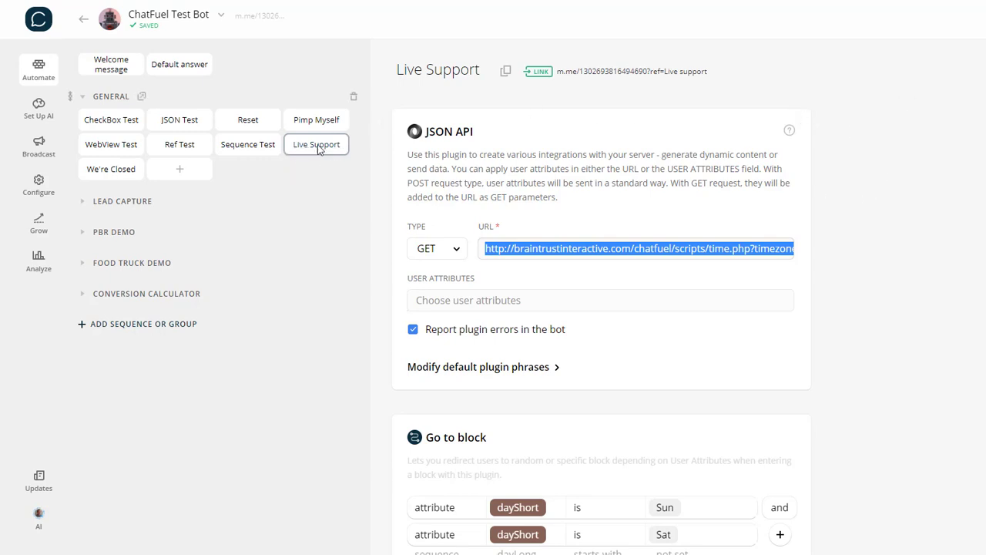
{"action": "left_click", "coordinate": [580, 179]}
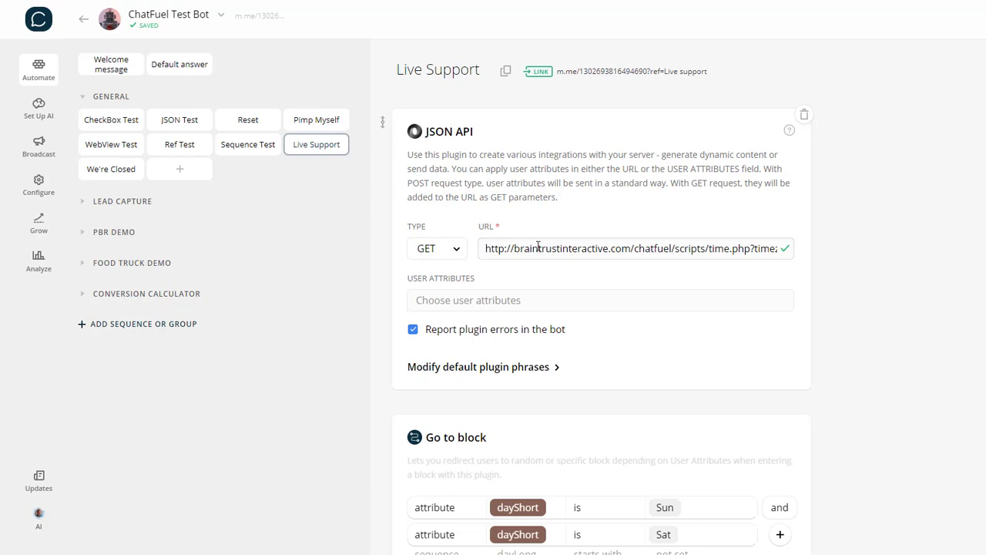
{"action": "left_click_drag", "start_coordinate": [537, 248], "coordinate": [765, 252]}
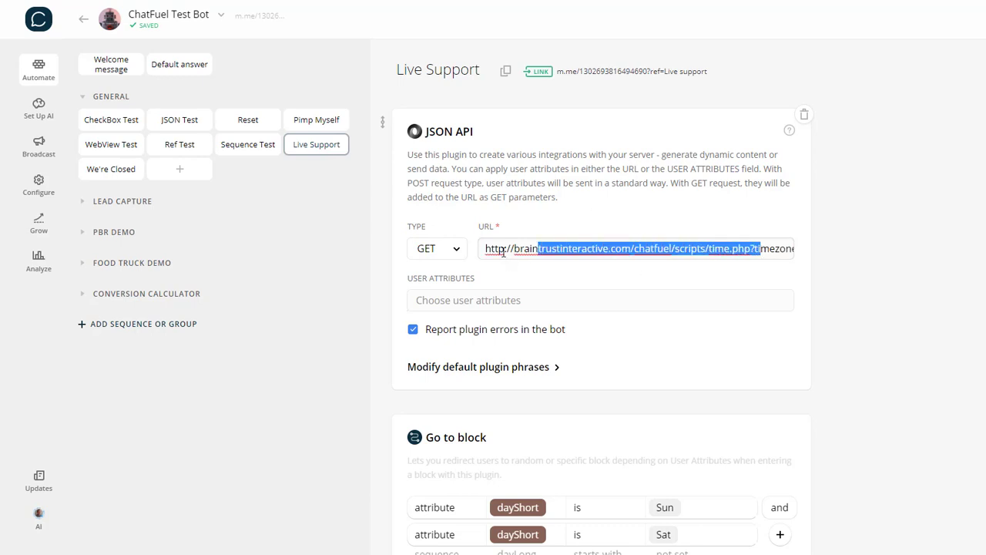
{"action": "left_click_drag", "start_coordinate": [505, 249], "coordinate": [761, 247]}
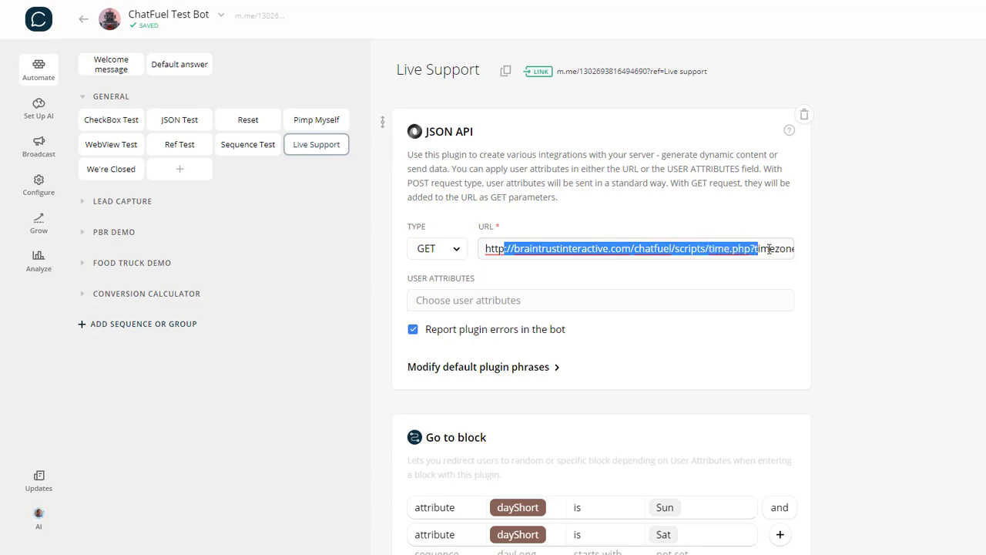
{"action": "left_click", "coordinate": [768, 246]}
{"action": "key", "text": "End"}
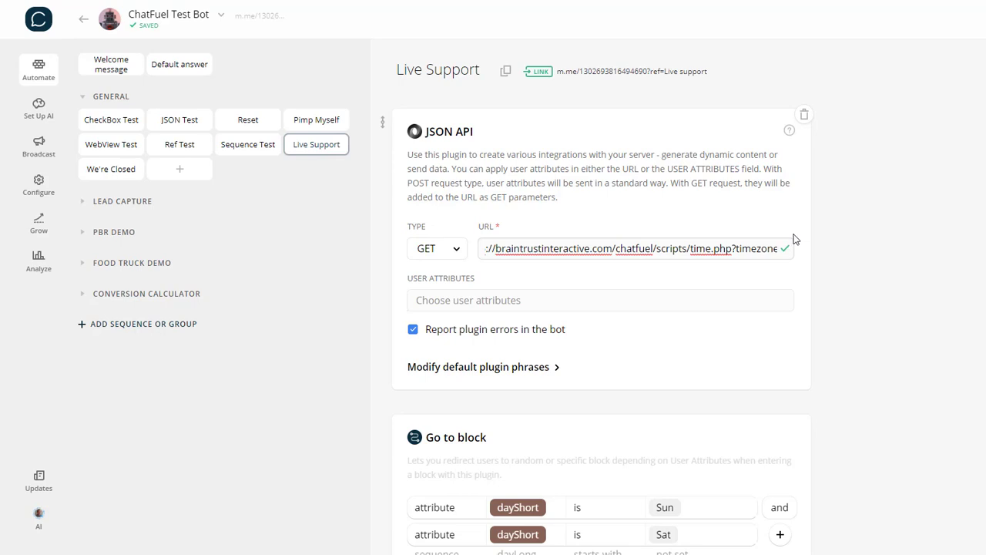
{"action": "left_click", "coordinate": [760, 248]}
{"action": "key", "text": "End"}
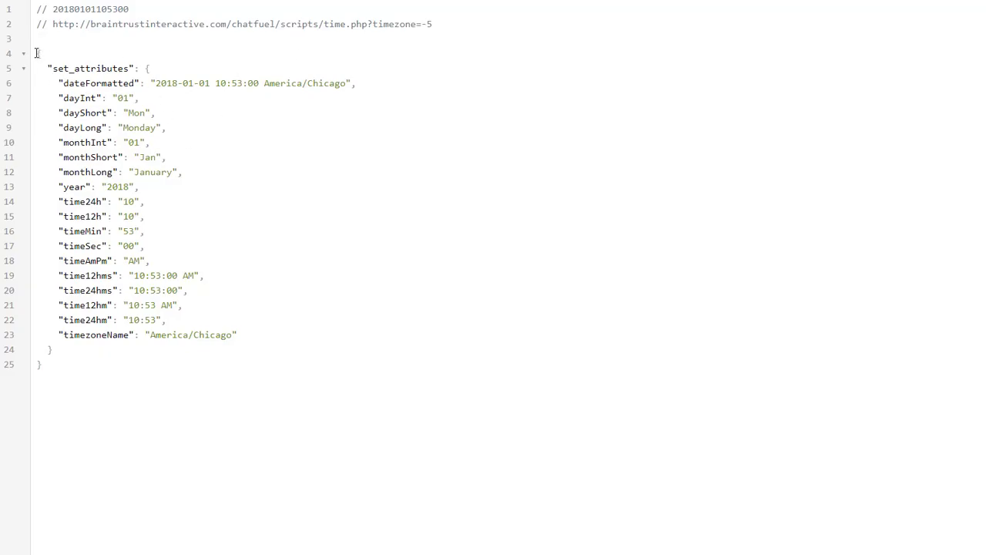
Switch the weekend rule's connector from 'and' to 'or' so Sun or Sat redirects, then open We're Closed
{"action": "left_click_drag", "start_coordinate": [37, 53], "coordinate": [69, 360]}
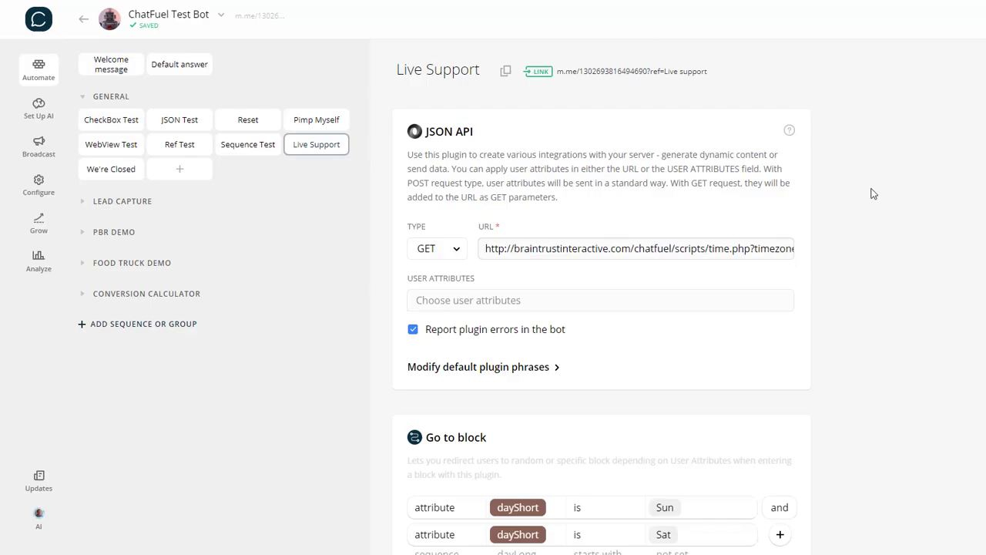
{"action": "scroll", "coordinate": [899, 205], "scroll_direction": "down", "scroll_amount": 4}
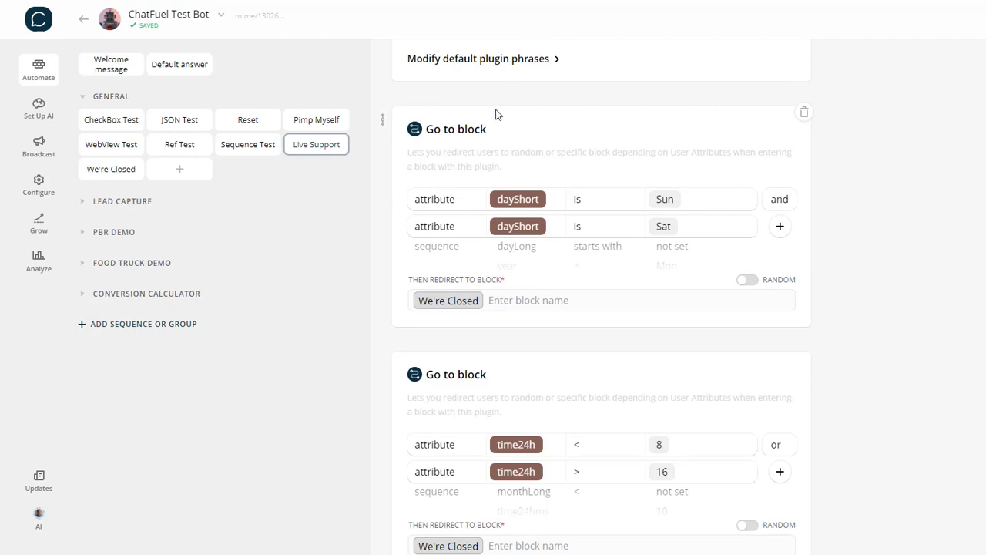
{"action": "scroll", "coordinate": [786, 112], "scroll_direction": "up", "scroll_amount": 3}
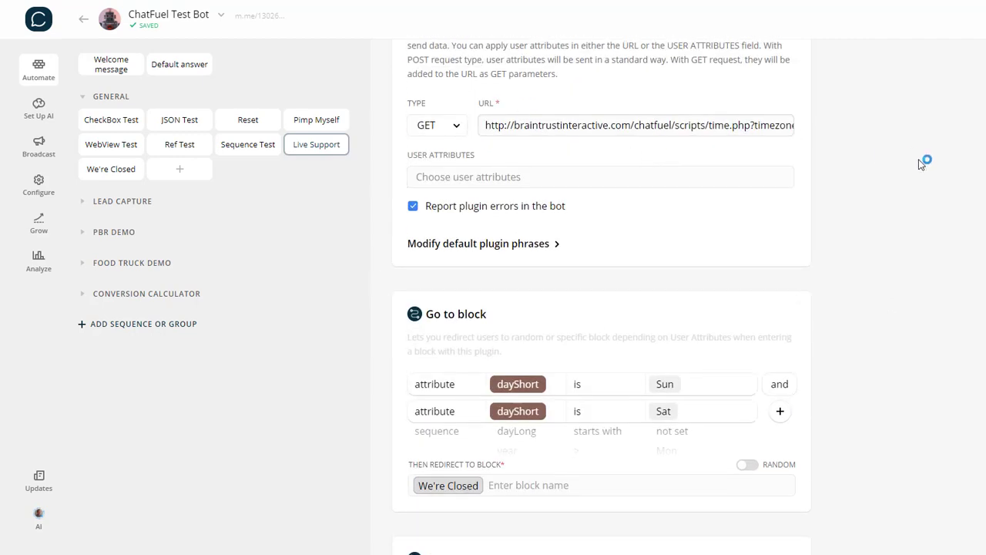
{"action": "scroll", "coordinate": [531, 205], "scroll_direction": "down", "scroll_amount": 2}
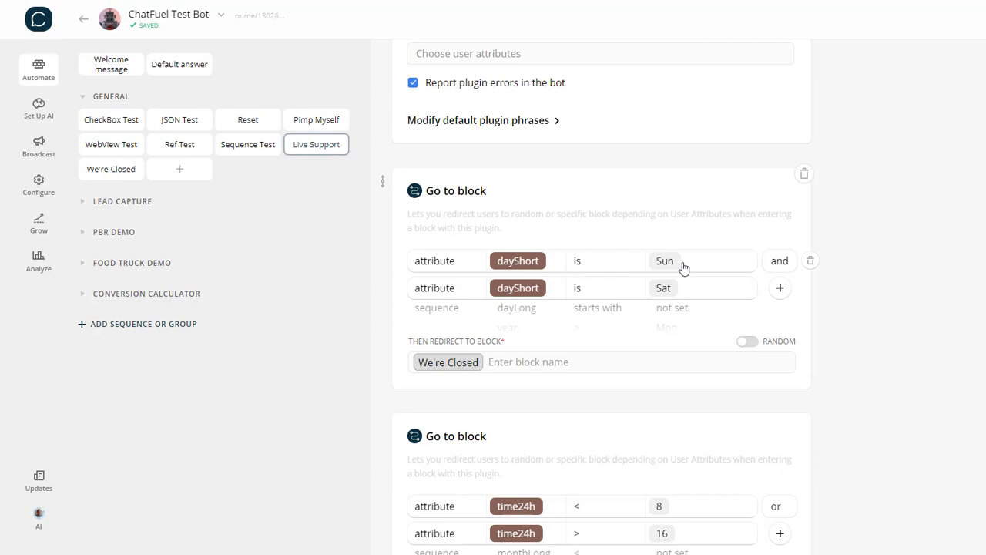
{"action": "left_click", "coordinate": [785, 263]}
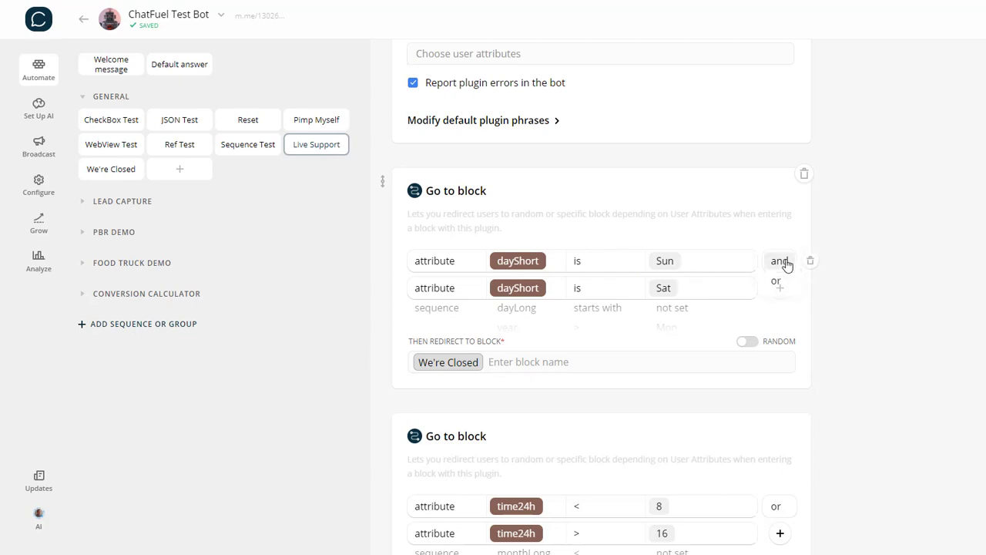
{"action": "left_click", "coordinate": [776, 282]}
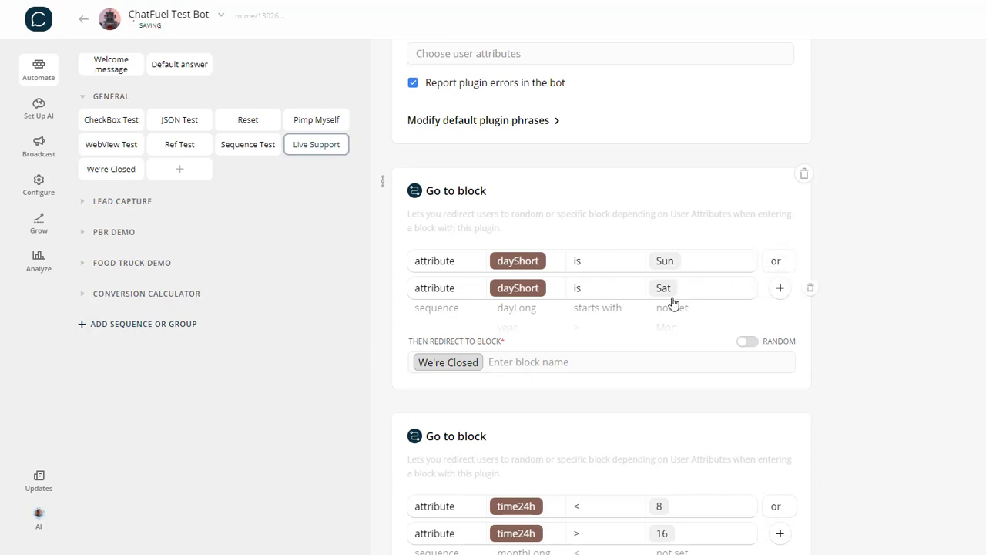
{"action": "double_click", "coordinate": [458, 367]}
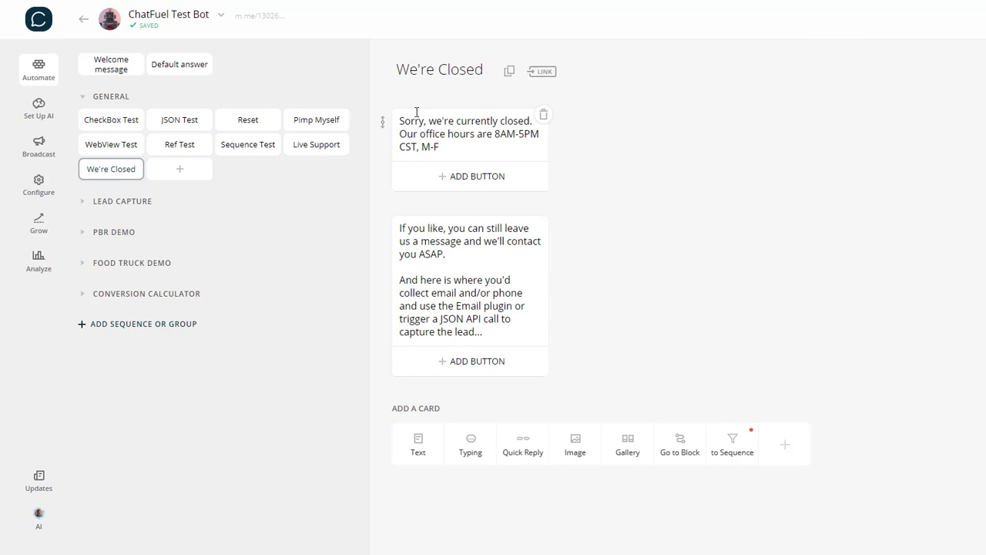
Click into the We're Closed block's office-hours message card
{"action": "left_click", "coordinate": [460, 145]}
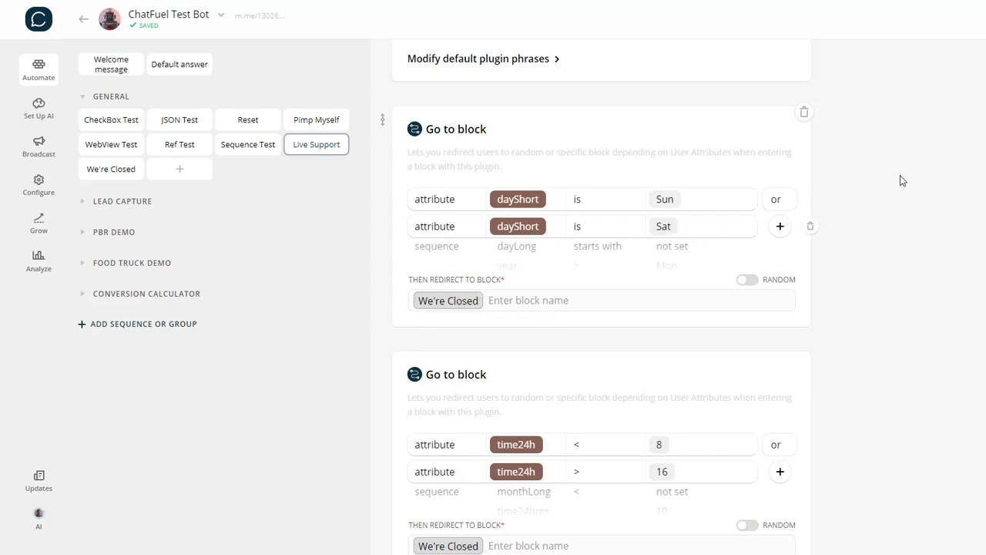
{"action": "scroll", "coordinate": [902, 232], "scroll_direction": "down", "scroll_amount": 3}
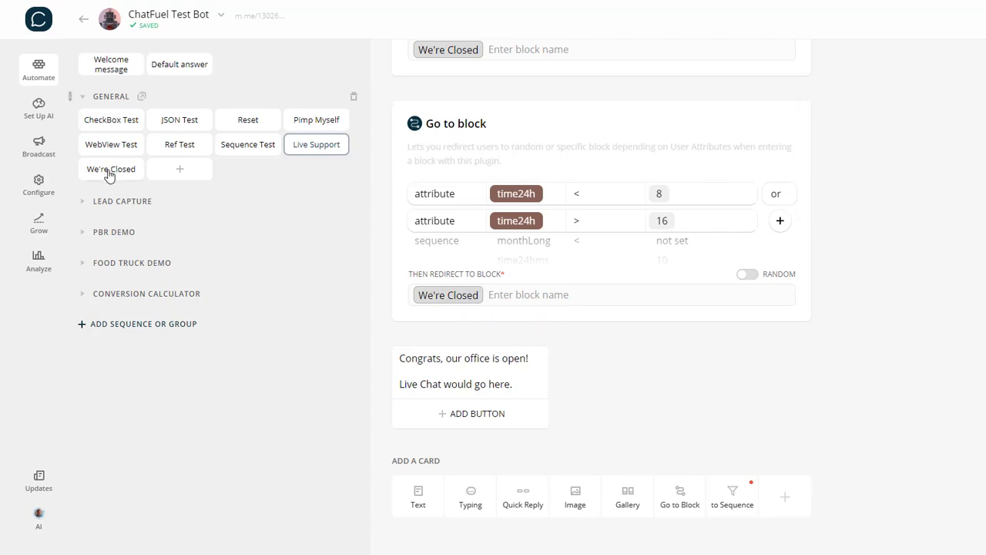
Add a Live chat plugin card below the Congrats message in the Live Support block
{"action": "scroll", "coordinate": [534, 105], "scroll_direction": "up", "scroll_amount": 3}
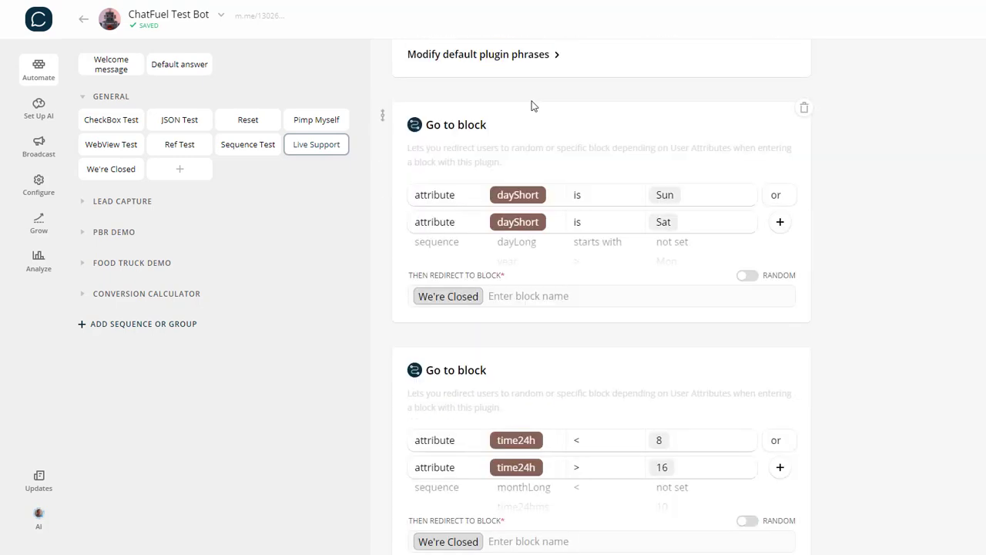
{"action": "scroll", "coordinate": [601, 323], "scroll_direction": "down", "scroll_amount": 3}
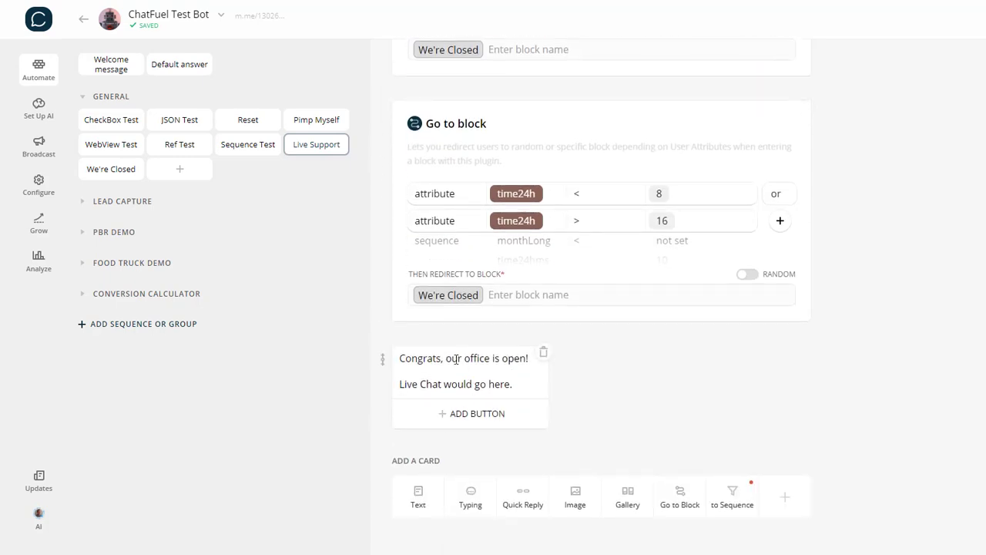
{"action": "left_click_drag", "start_coordinate": [396, 358], "coordinate": [552, 384]}
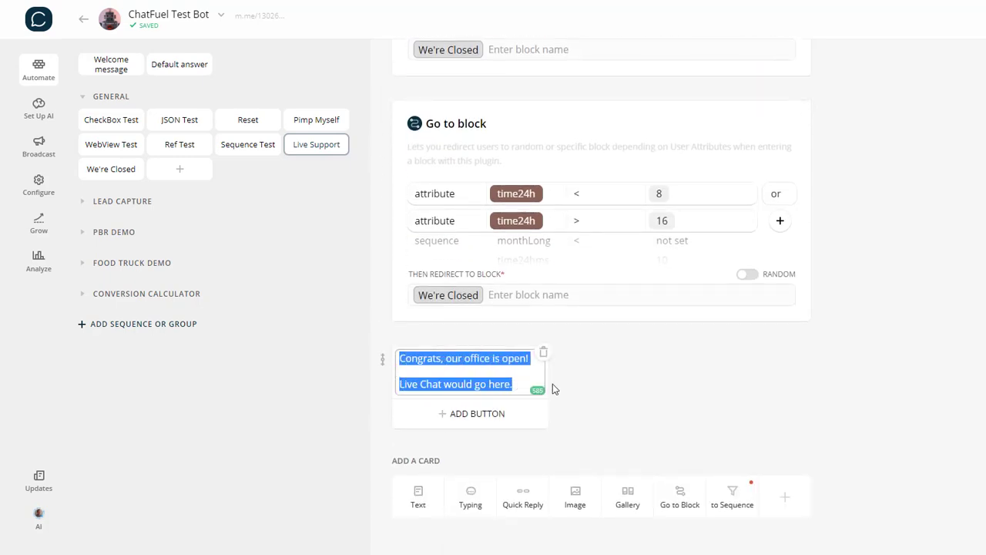
{"action": "left_click", "coordinate": [594, 384]}
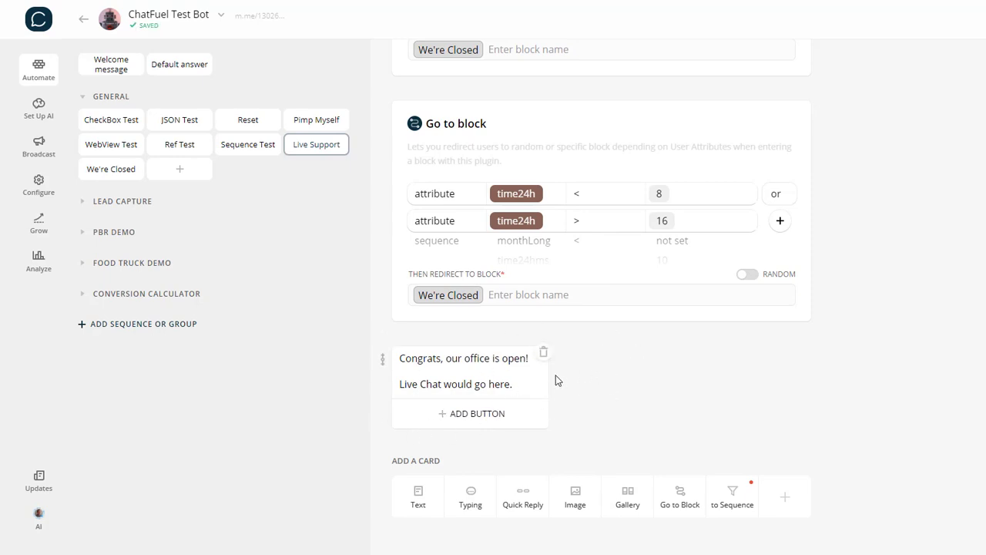
{"action": "left_click", "coordinate": [780, 499]}
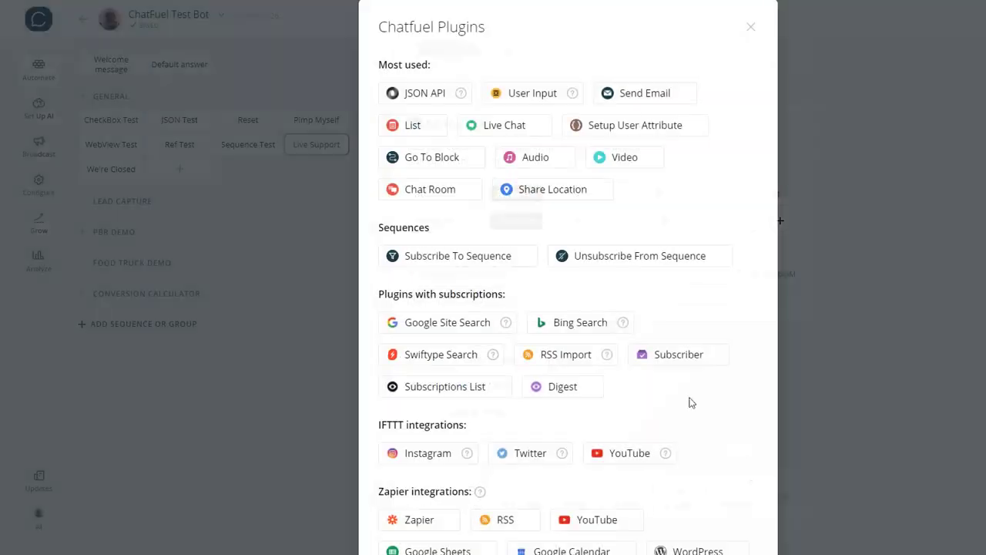
{"action": "left_click", "coordinate": [517, 125]}
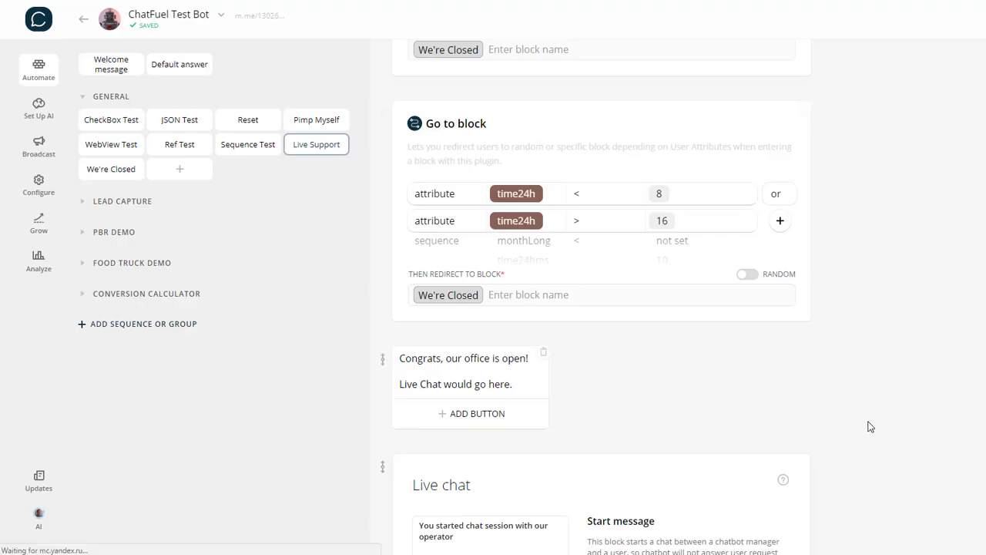
Delete the Live chat card so the office-open message is the block's last card
{"action": "scroll", "coordinate": [751, 352], "scroll_direction": "down", "scroll_amount": 7}
{"action": "scroll", "coordinate": [616, 304], "scroll_direction": "up", "scroll_amount": 3}
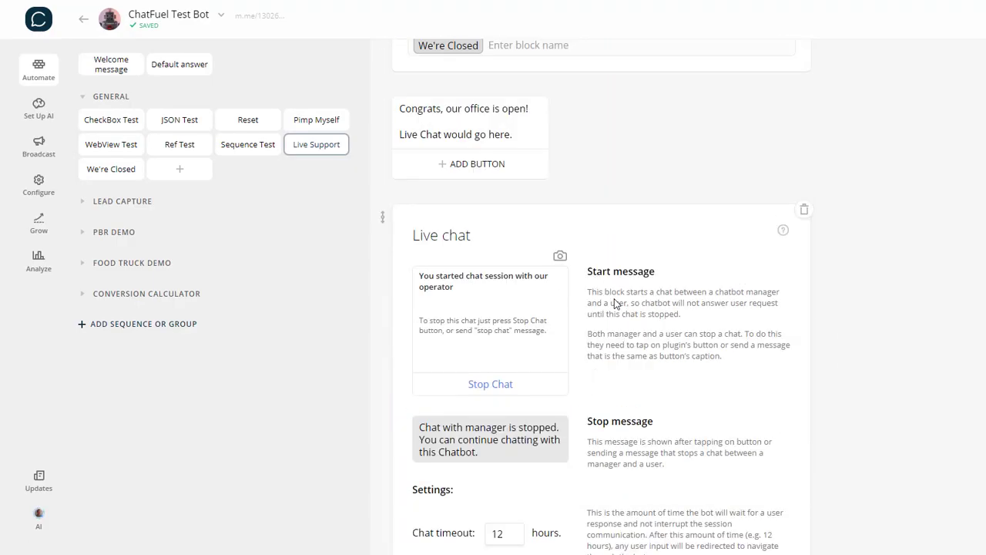
{"action": "left_click", "coordinate": [804, 216]}
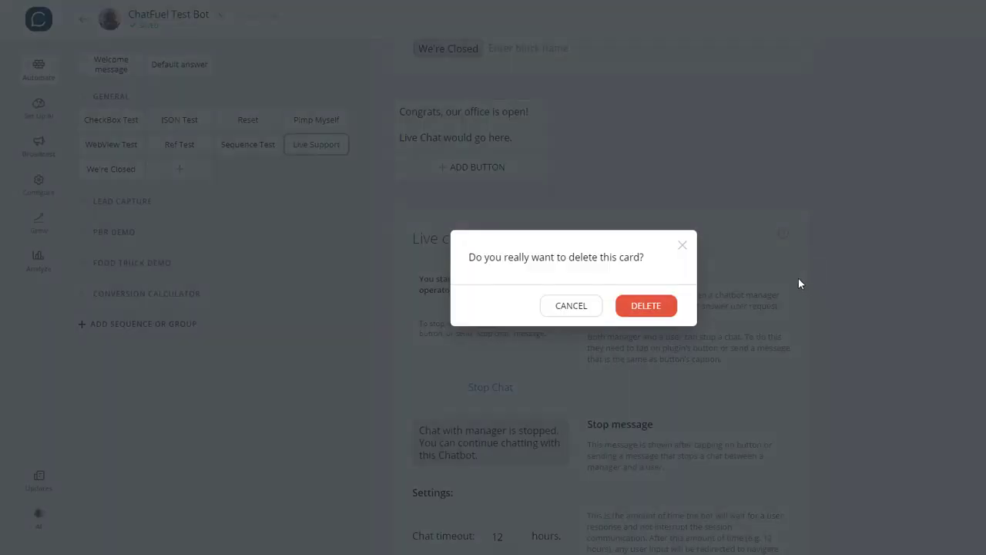
{"action": "left_click", "coordinate": [660, 308]}
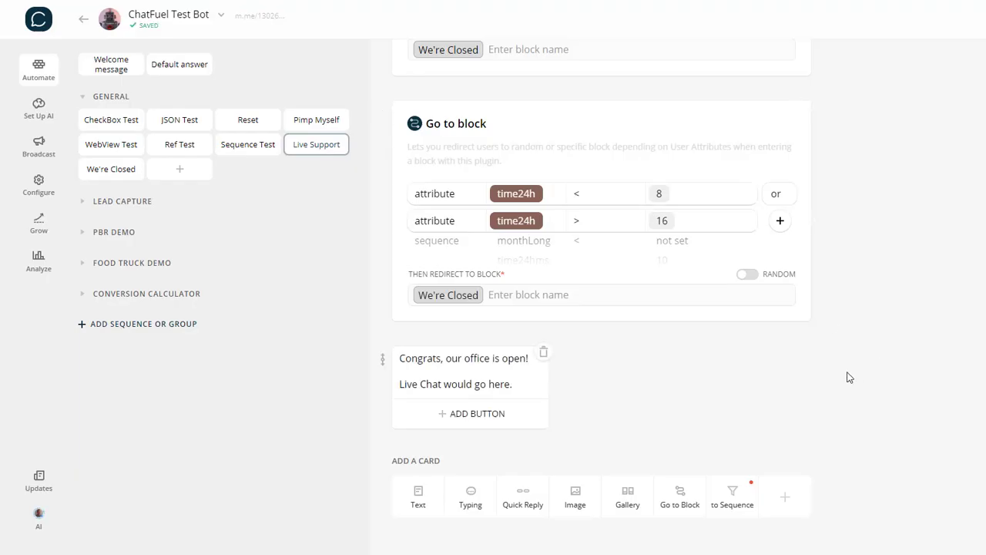
{"action": "scroll", "coordinate": [824, 215], "scroll_direction": "up", "scroll_amount": 3}
{"action": "scroll", "coordinate": [839, 239], "scroll_direction": "up", "scroll_amount": 2}
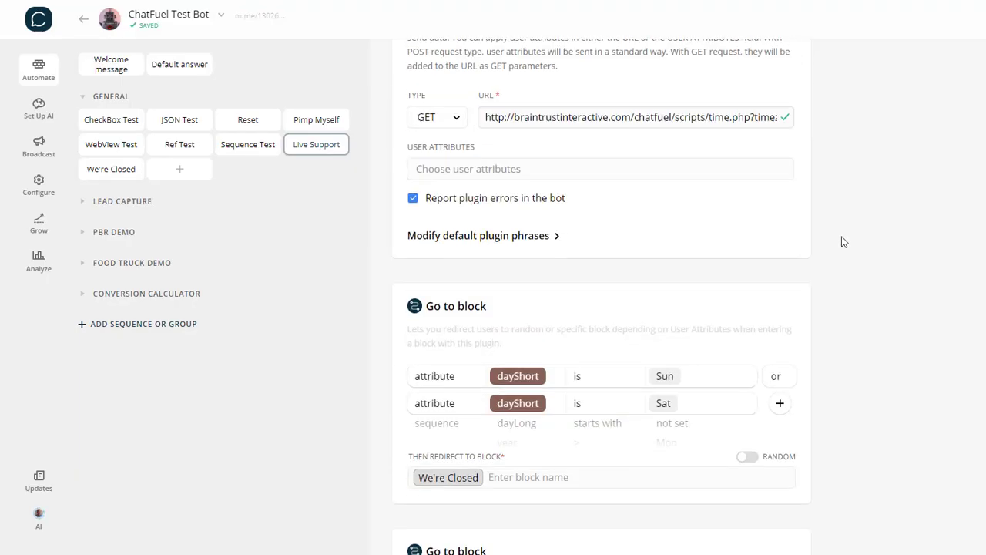
{"action": "scroll", "coordinate": [901, 246], "scroll_direction": "down", "scroll_amount": 5}
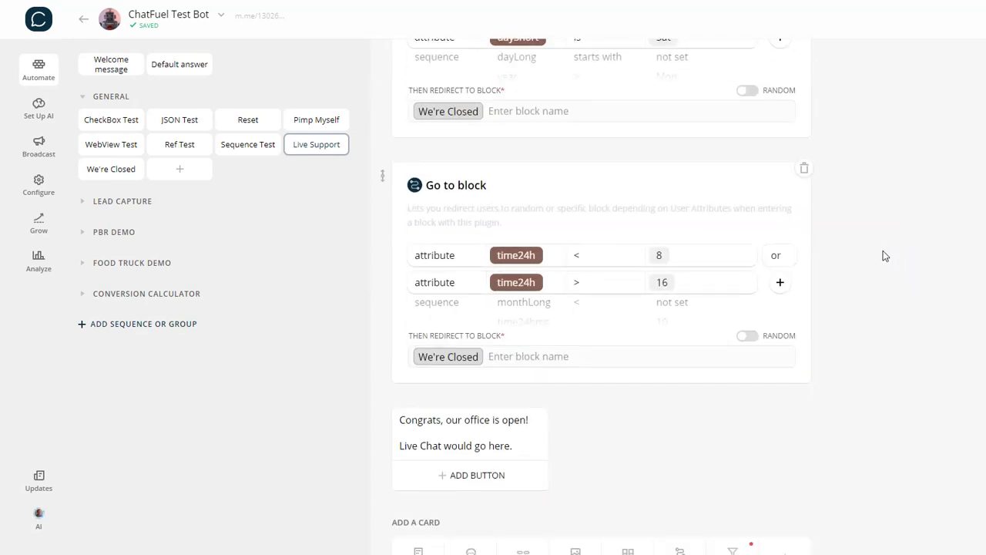
{"action": "scroll", "coordinate": [891, 256], "scroll_direction": "up", "scroll_amount": 5}
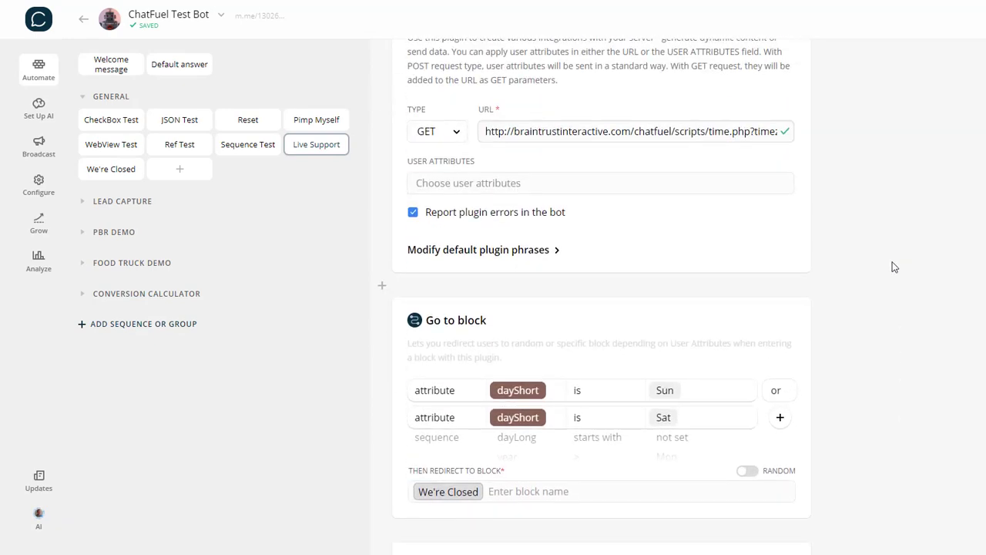
{"action": "scroll", "coordinate": [898, 259], "scroll_direction": "up", "scroll_amount": 2}
{"action": "scroll", "coordinate": [894, 259], "scroll_direction": "down", "scroll_amount": 3}
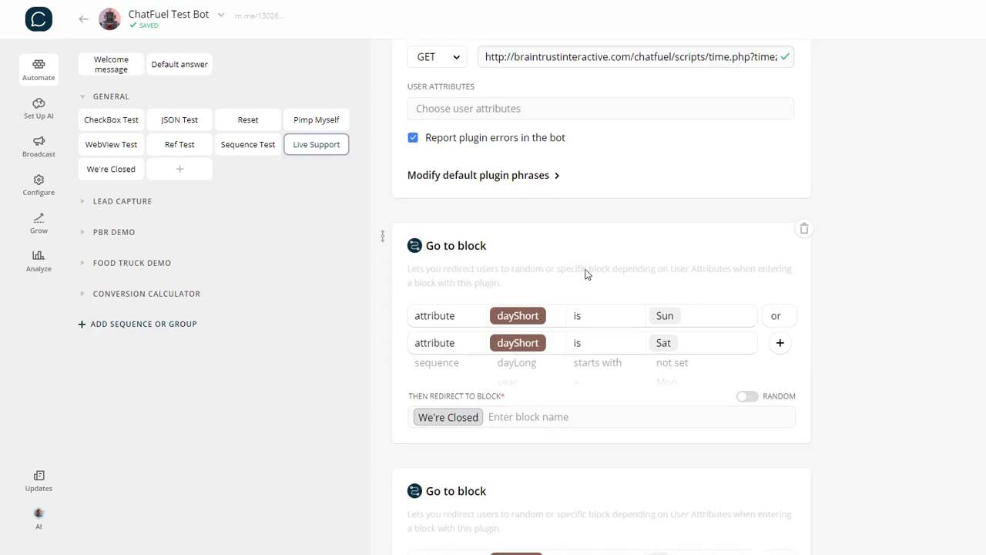
{"action": "scroll", "coordinate": [588, 271], "scroll_direction": "down", "scroll_amount": 2}
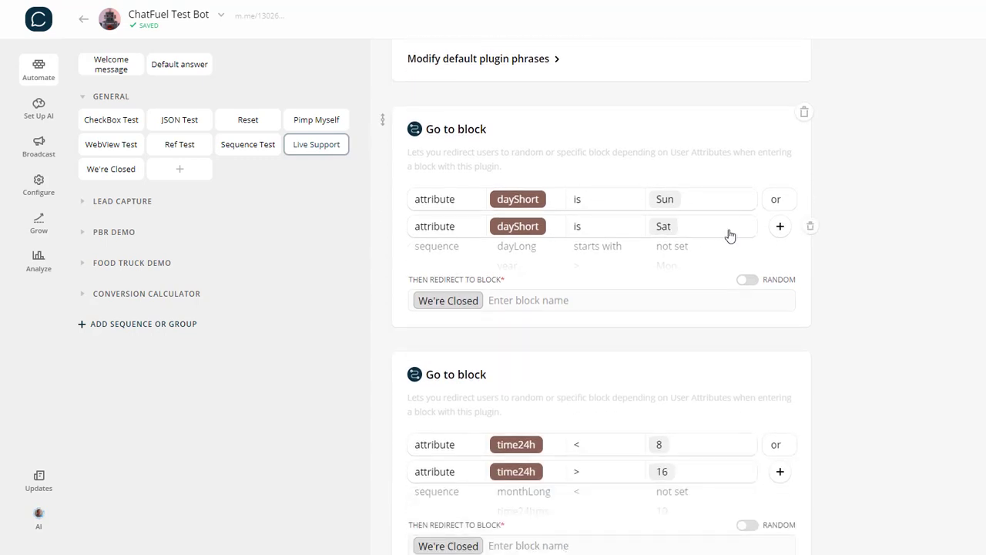
{"action": "scroll", "coordinate": [731, 235], "scroll_direction": "down", "scroll_amount": 3}
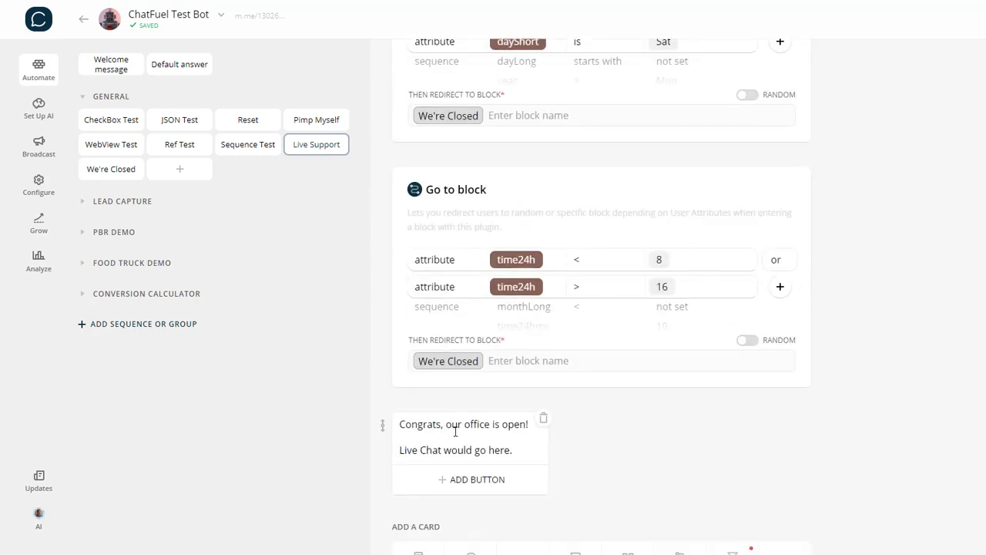
{"action": "scroll", "coordinate": [863, 289], "scroll_direction": "up", "scroll_amount": 6}
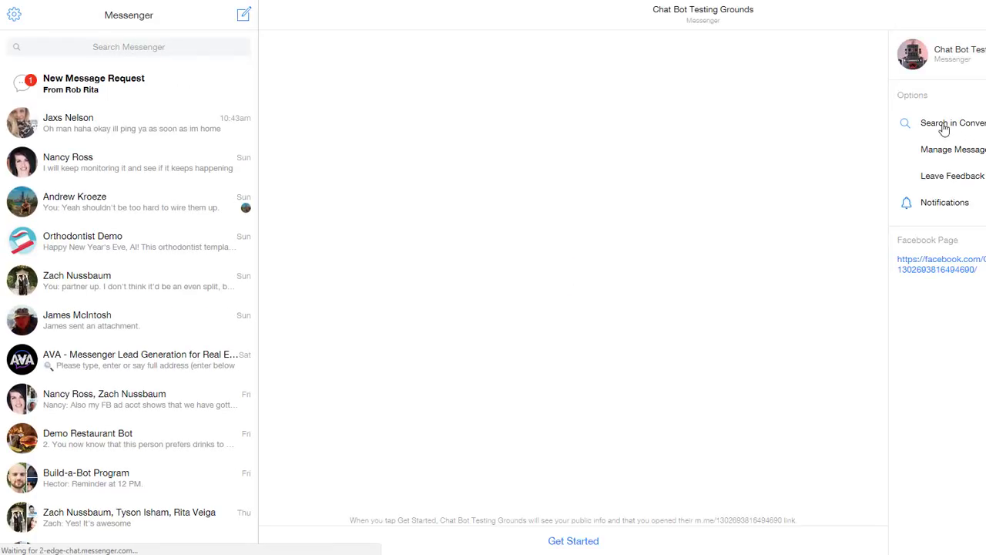
Click Get Started in the Chat Bot Testing Grounds conversation to receive the office-open reply
{"action": "left_click", "coordinate": [558, 541]}
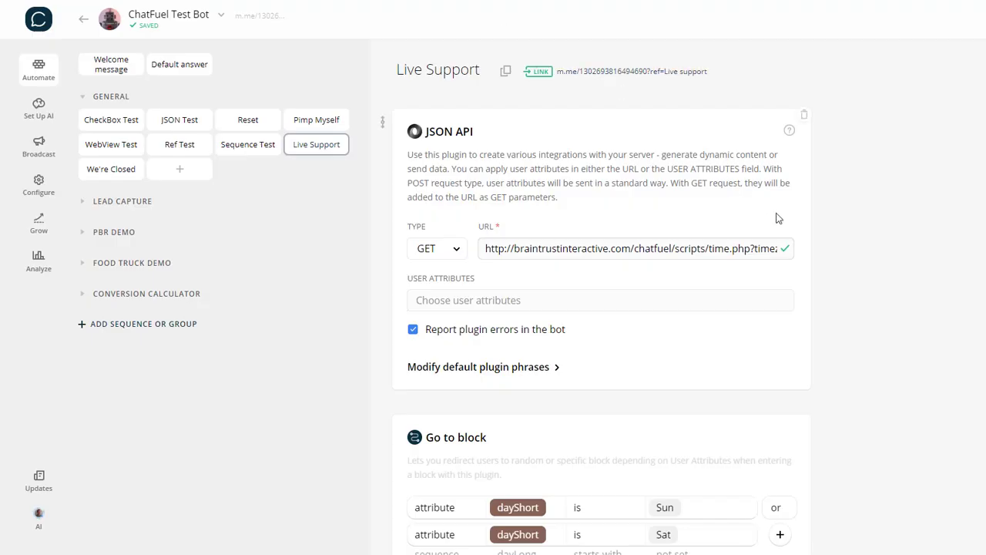
Change the time24h less-than cutoff in the second Go to block rule from 8 to 12
{"action": "scroll", "coordinate": [898, 255], "scroll_direction": "down", "scroll_amount": 4}
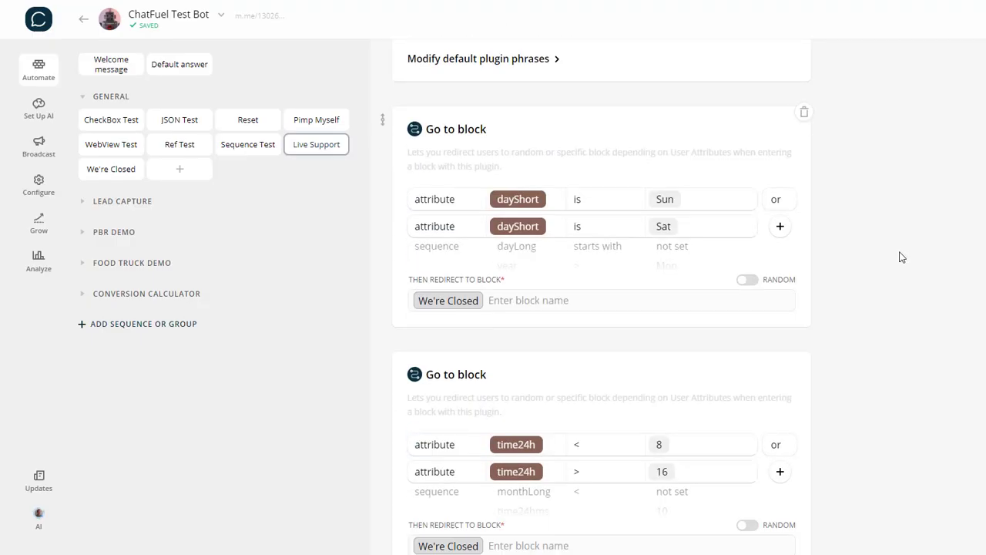
{"action": "scroll", "coordinate": [902, 256], "scroll_direction": "down", "scroll_amount": 2}
{"action": "left_click", "coordinate": [697, 323]}
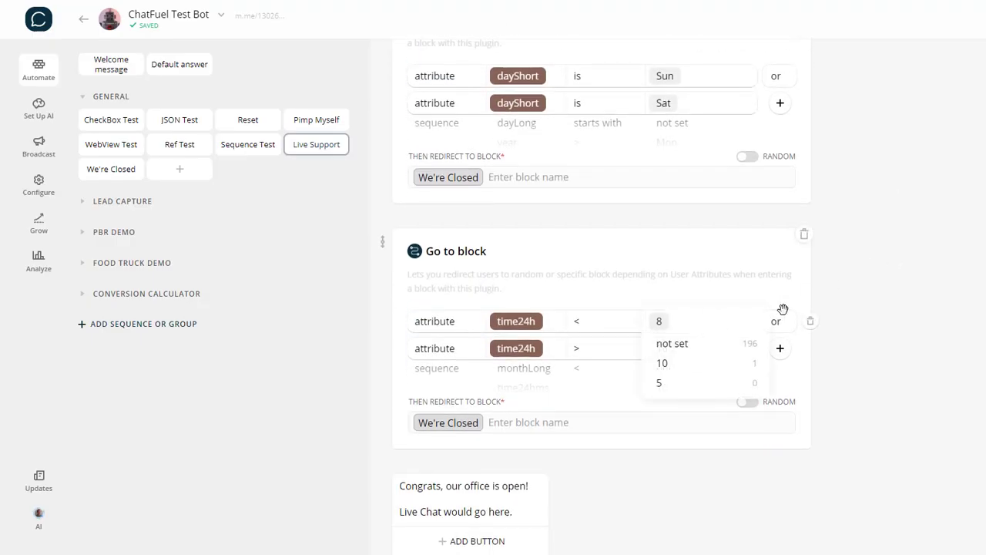
{"action": "key", "text": "BackSpace"}
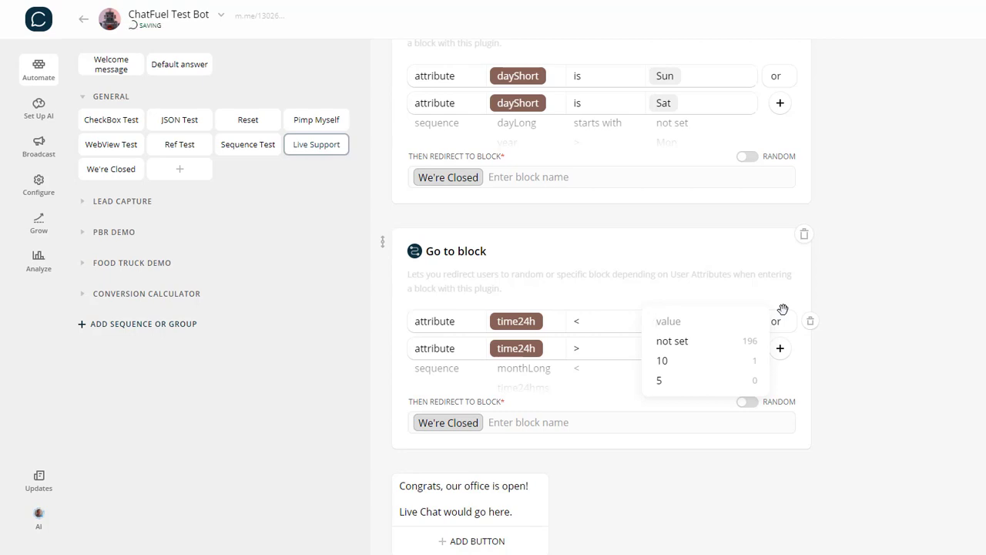
{"action": "type", "text": "12"}
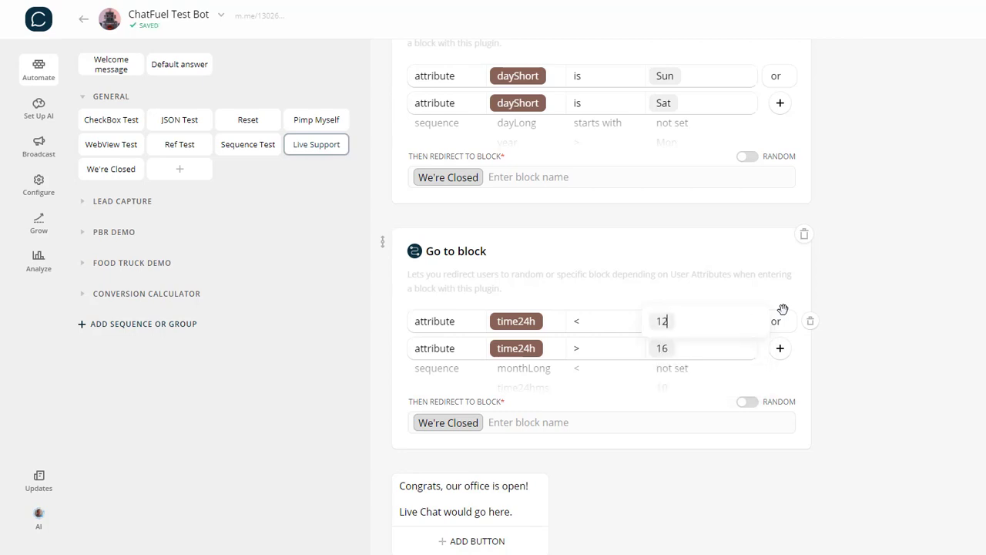
{"action": "left_click", "coordinate": [894, 286]}
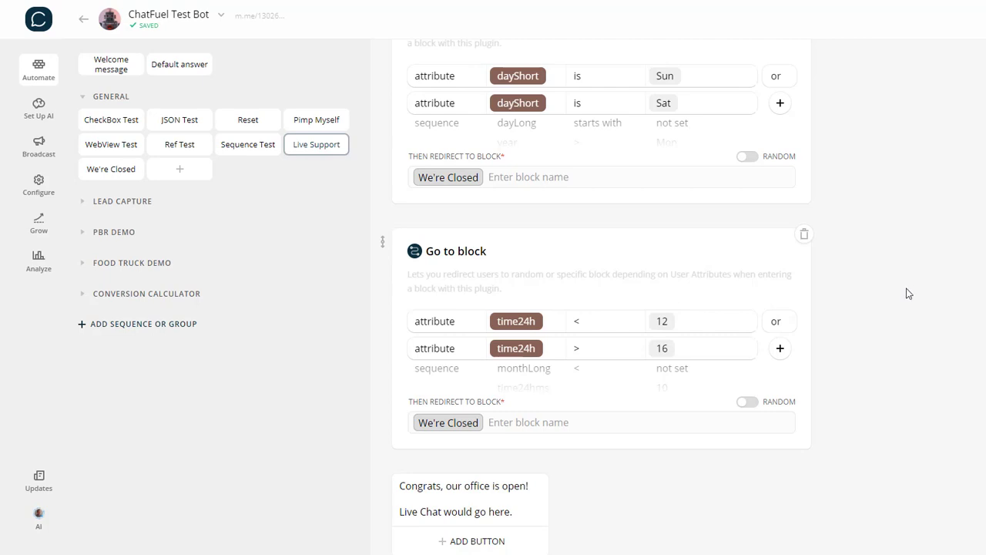
{"action": "scroll", "coordinate": [902, 286], "scroll_direction": "up", "scroll_amount": 6}
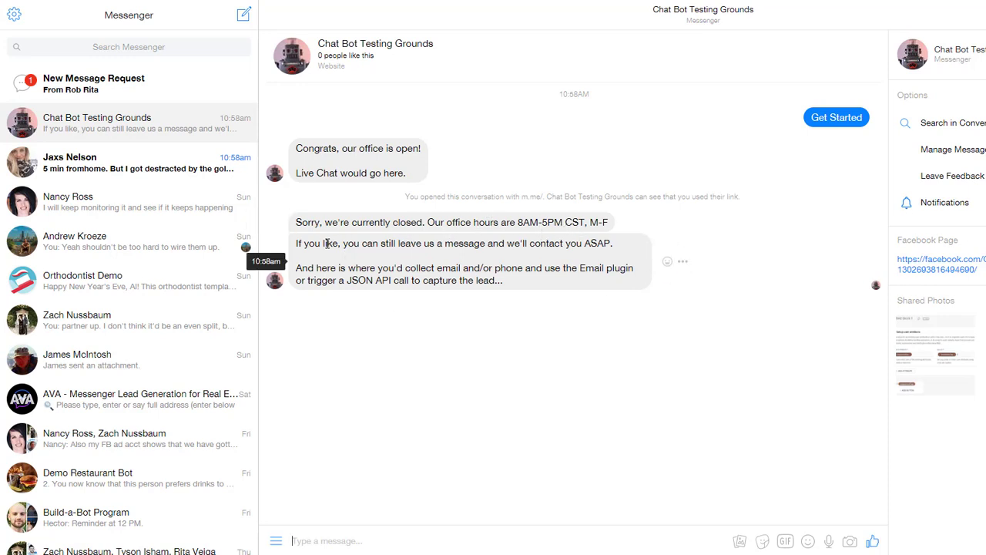
Select, then deselect, part of the bot's We're Closed reply citing 8AM-5PM CST, M-F hours
{"action": "left_click_drag", "start_coordinate": [315, 243], "coordinate": [584, 248]}
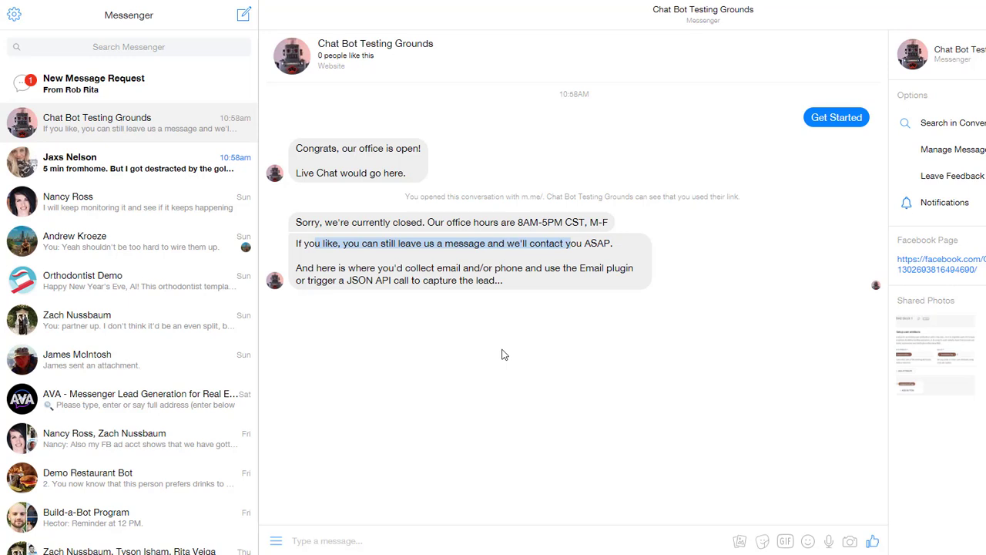
{"action": "left_click", "coordinate": [535, 277]}
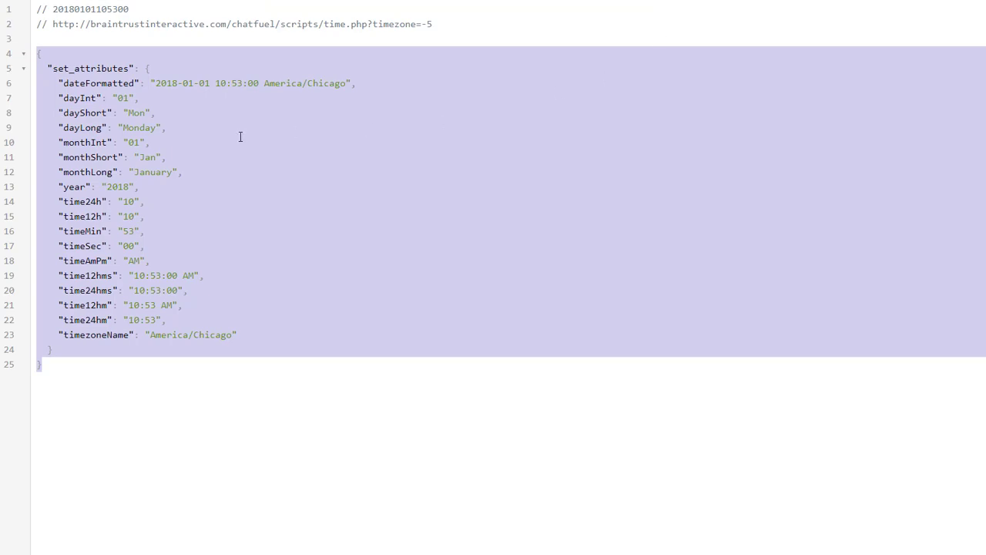
Clear the JSON selection and scroll Live Support to the Sun/Sat and time24h 12/16 redirect rules
{"action": "left_click", "coordinate": [241, 136]}
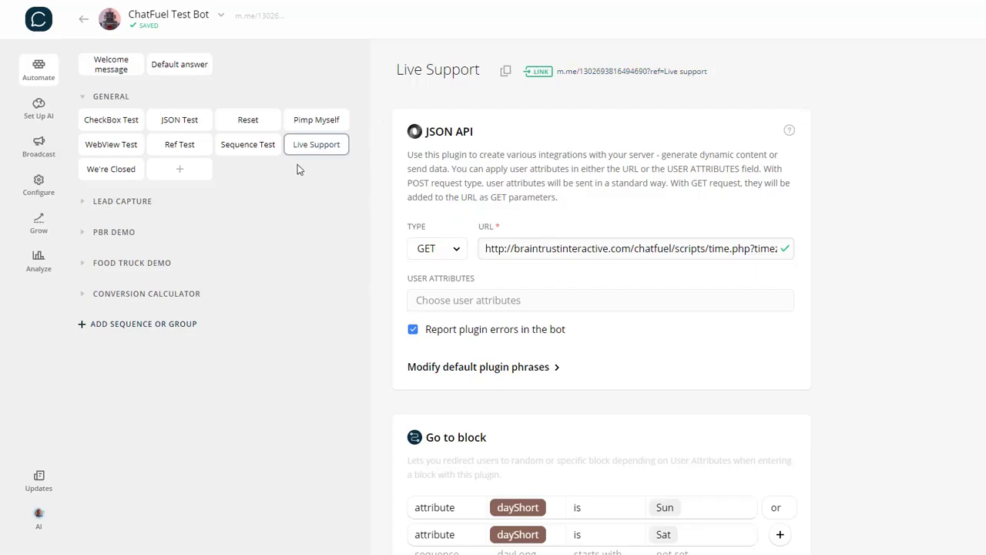
{"action": "scroll", "coordinate": [839, 208], "scroll_direction": "down", "scroll_amount": 5}
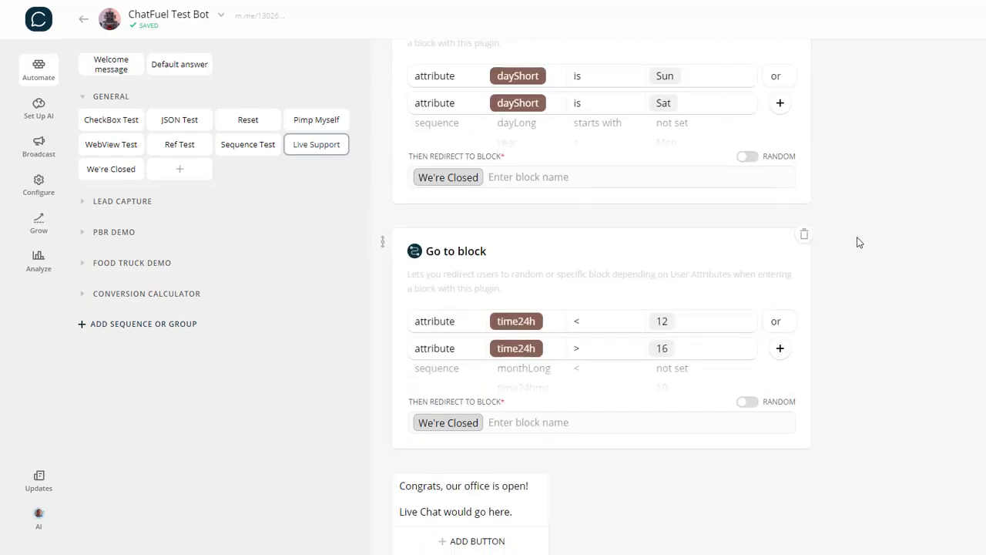
{"action": "scroll", "coordinate": [863, 242], "scroll_direction": "up", "scroll_amount": 3}
{"action": "scroll", "coordinate": [861, 242], "scroll_direction": "down", "scroll_amount": 2}
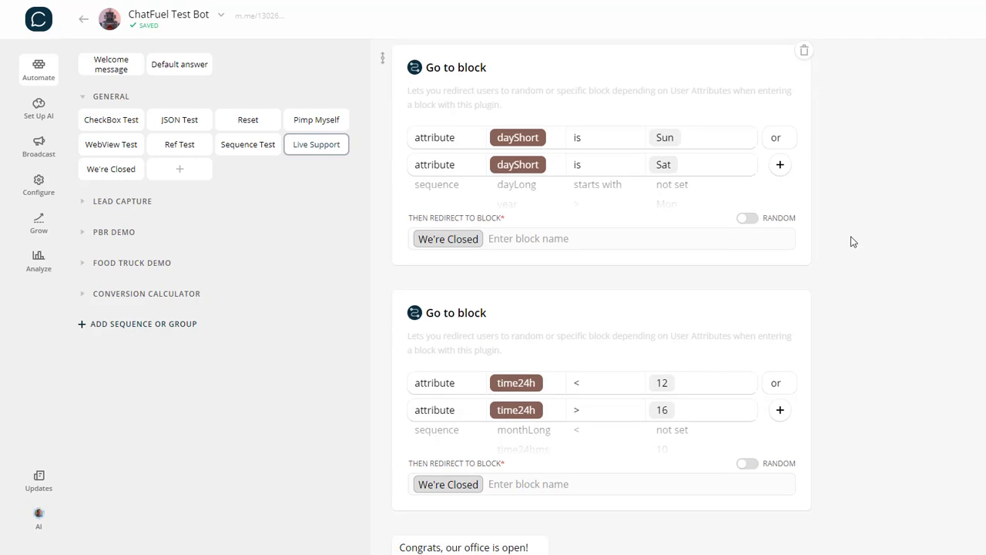